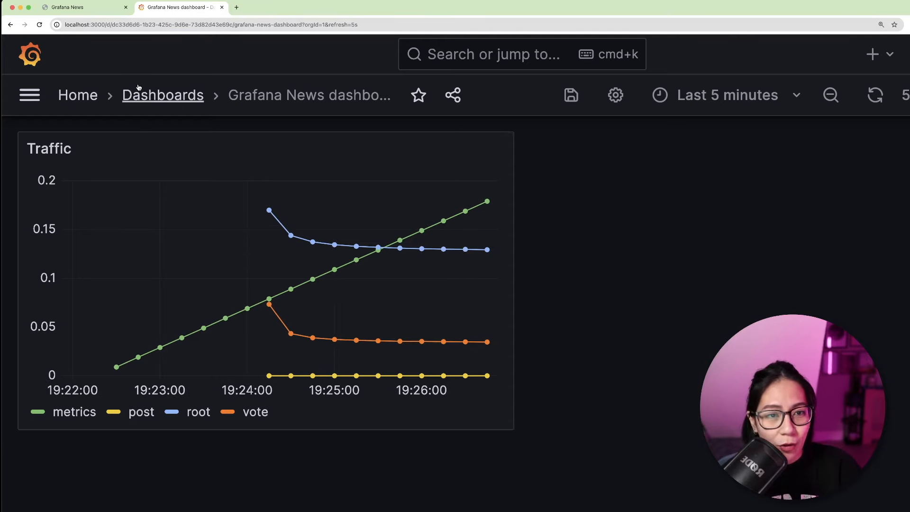
Step: View the Grafana News site and examine the Traffic panel on the Grafana News dashboard
{"action": "left_click", "coordinate": [96, 12]}
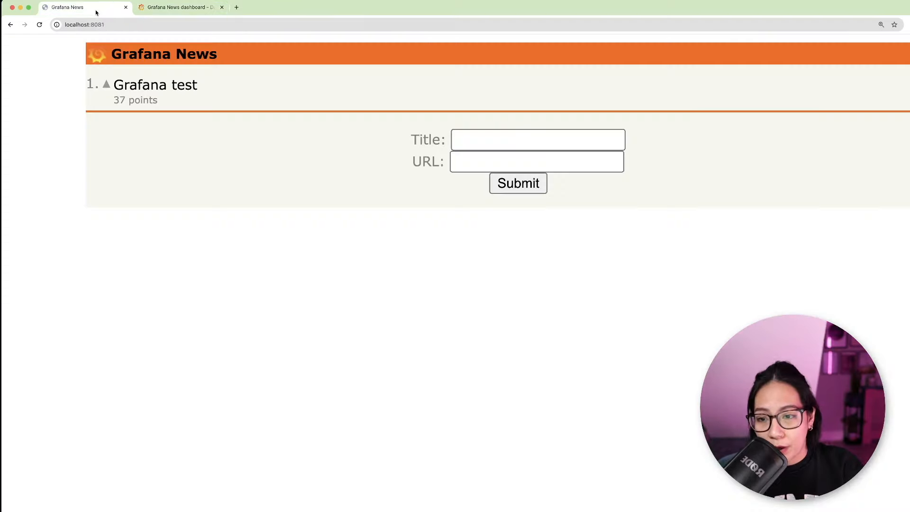
{"action": "left_click", "coordinate": [161, 11]}
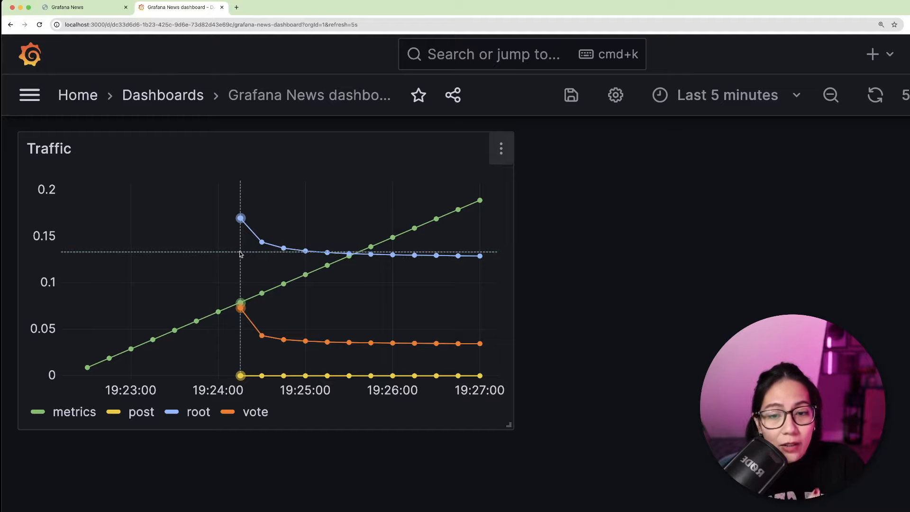
{"action": "mouse_move", "coordinate": [247, 241]}
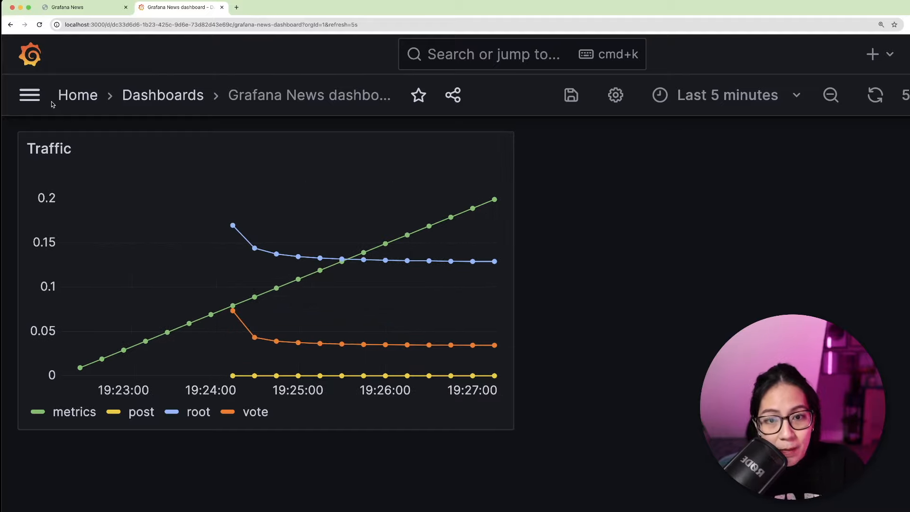
Step: Go to the alert rules in Grafana Alerting and start a new alert rule
{"action": "left_click", "coordinate": [29, 104]}
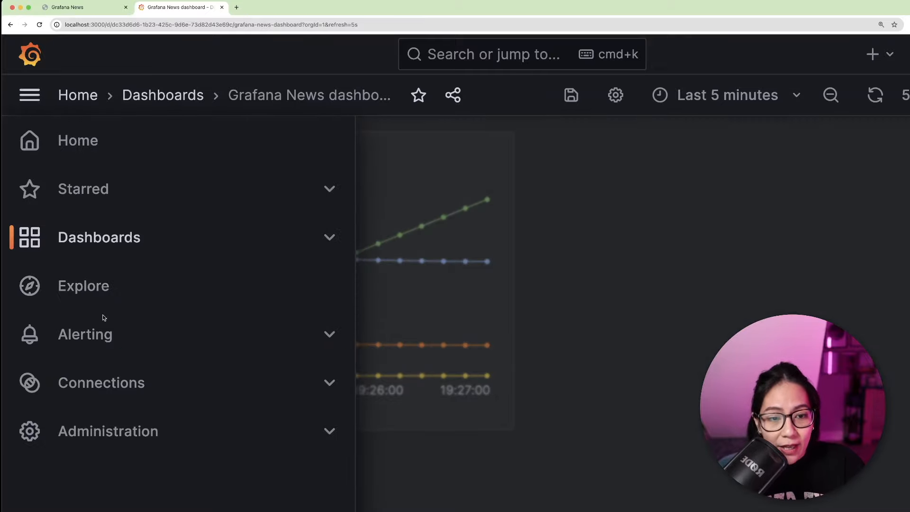
{"action": "left_click", "coordinate": [108, 335]}
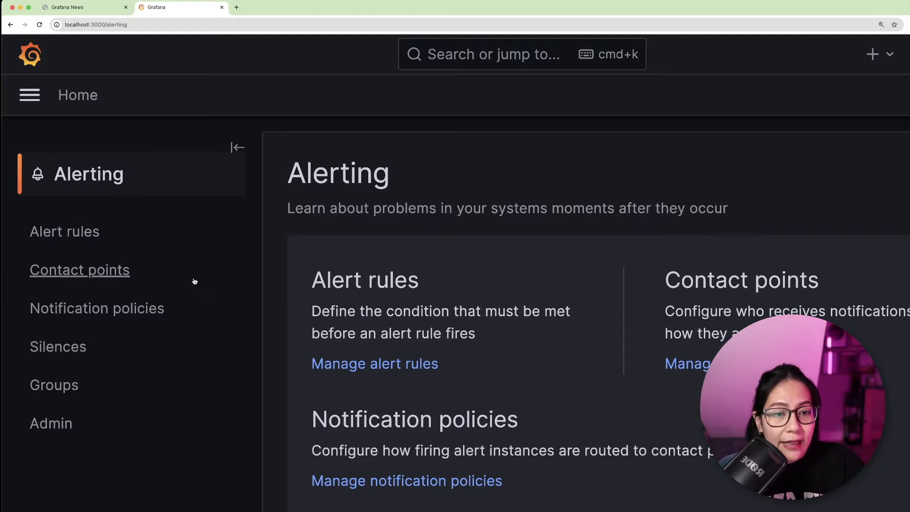
{"action": "left_click", "coordinate": [73, 236]}
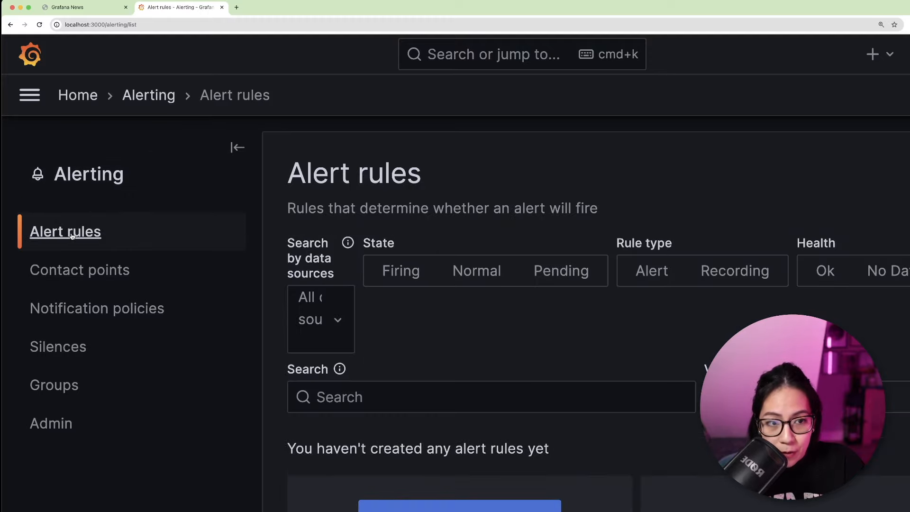
{"action": "scroll", "coordinate": [363, 356], "scroll_direction": "down", "scroll_amount": 3}
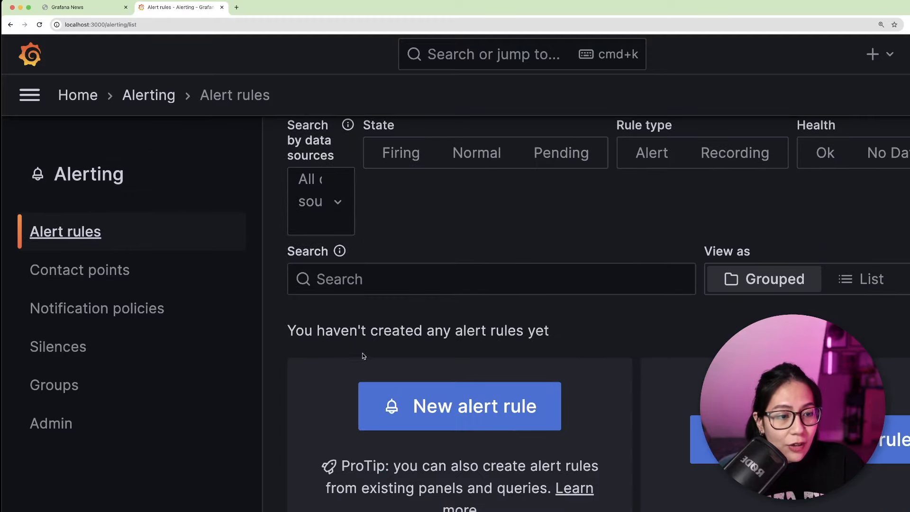
{"action": "left_click", "coordinate": [432, 405]}
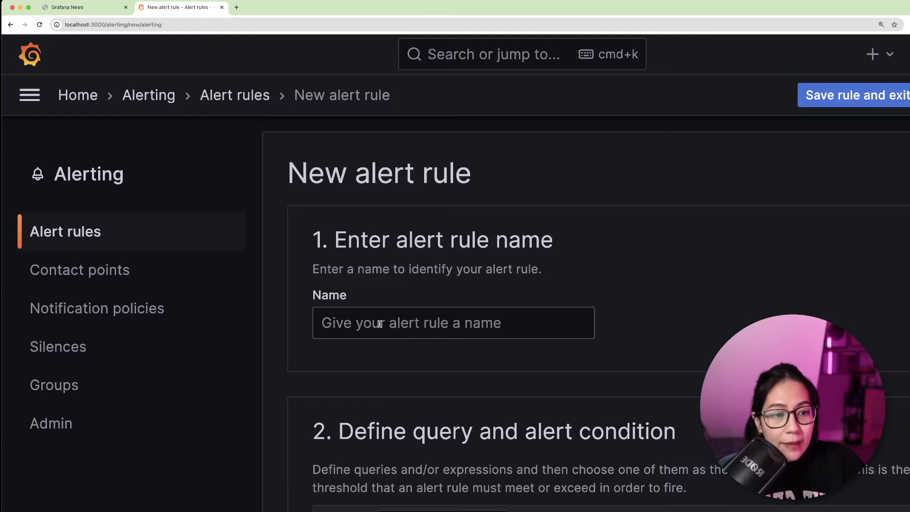
Step: Name the alert rule traffic-alert and set Prometheus query A to sum(rate(tns_request_duration_seconds_count[5m])) by (route)
{"action": "left_click", "coordinate": [380, 323]}
{"action": "type", "text": "traffic"}
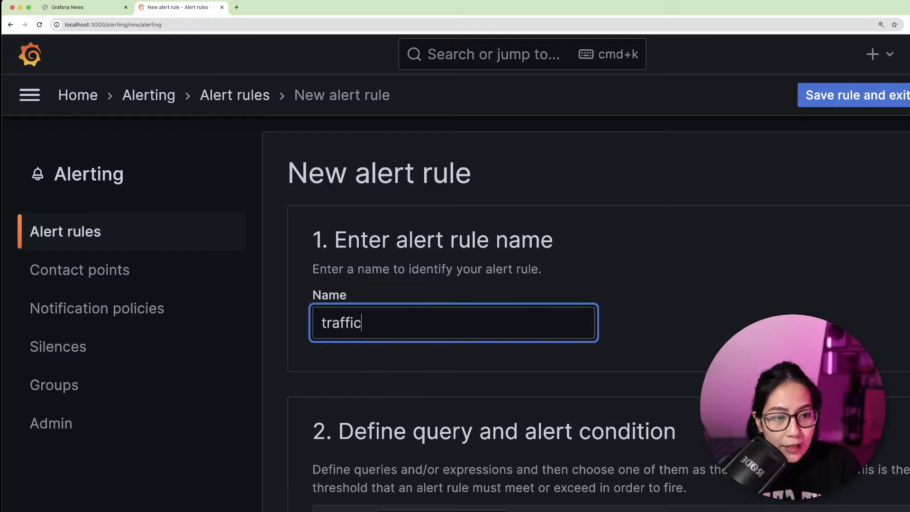
{"action": "type", "text": "-alert"}
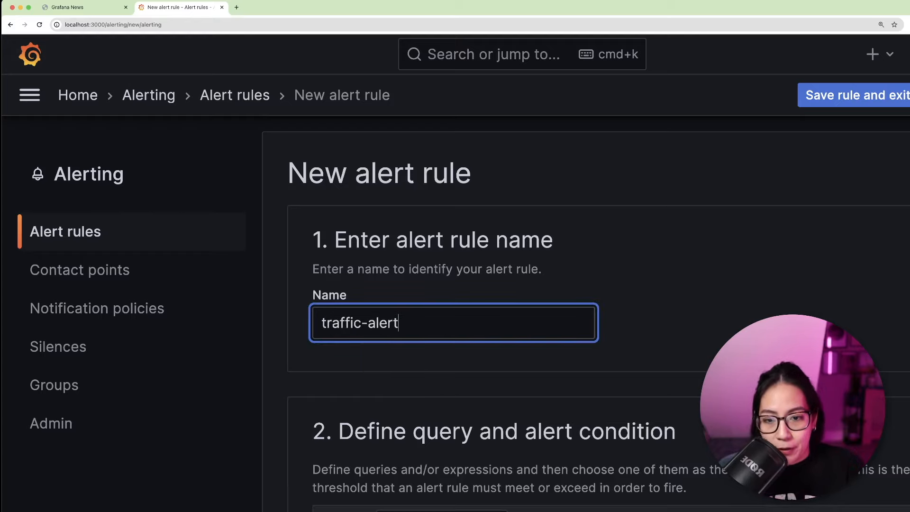
{"action": "key", "text": "Tab"}
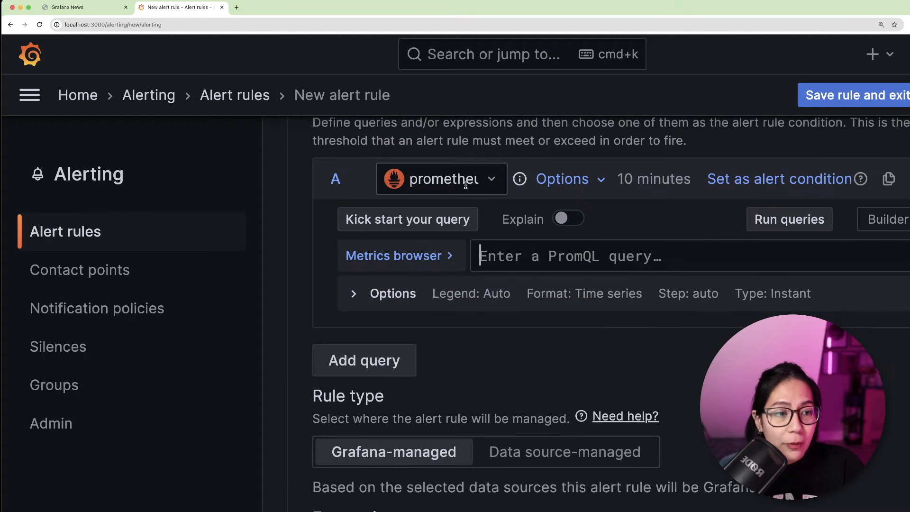
{"action": "type", "text": "sum(rate(tns_request_duration_seconds_count[5m])) by (route)"}
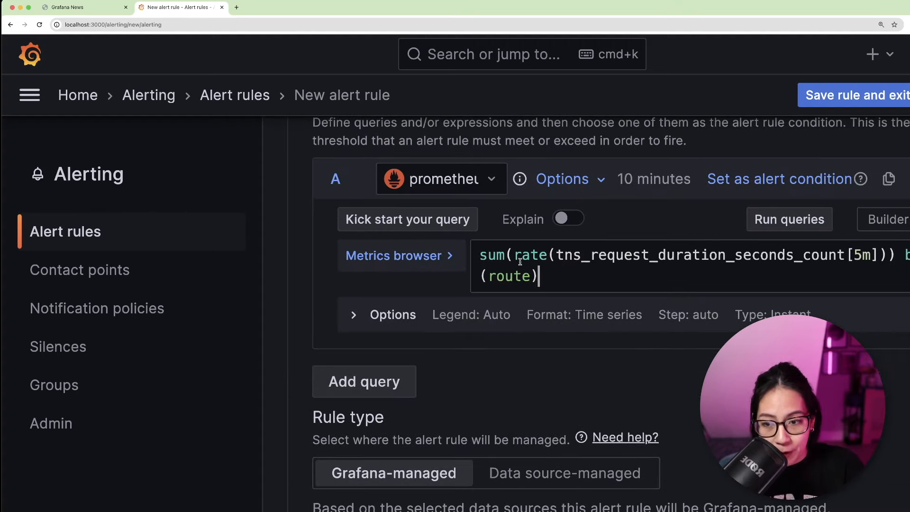
Step: Set threshold expression C to fire when B is above 0.1, and preview the alert condition
{"action": "scroll", "coordinate": [516, 291], "scroll_direction": "down", "scroll_amount": 3}
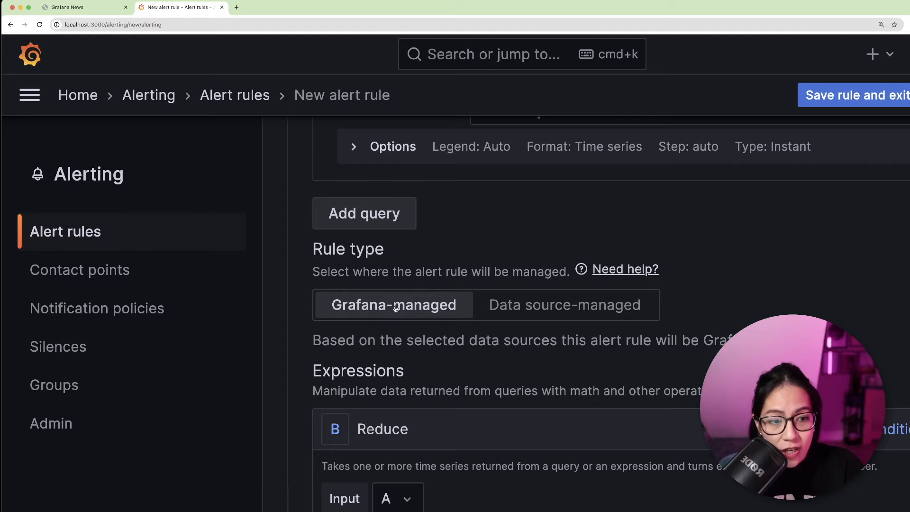
{"action": "scroll", "coordinate": [396, 309], "scroll_direction": "down", "scroll_amount": 1}
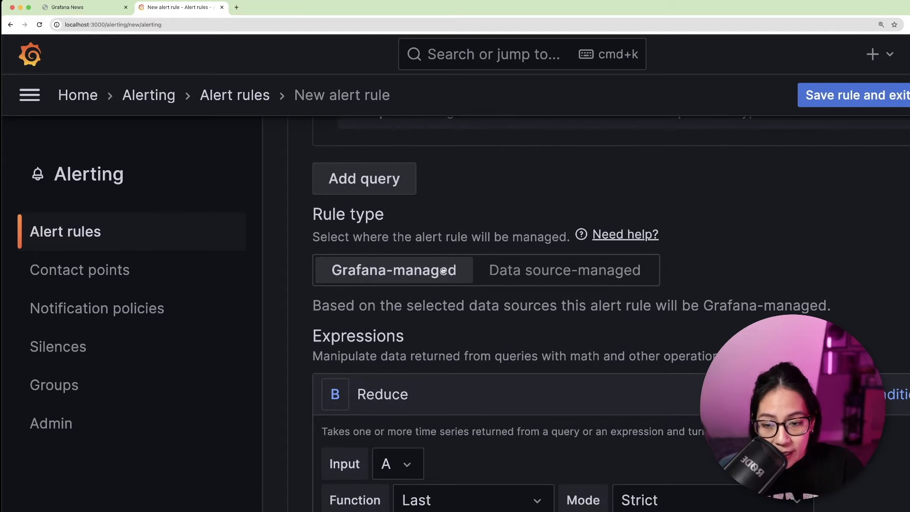
{"action": "scroll", "coordinate": [458, 282], "scroll_direction": "down", "scroll_amount": 5}
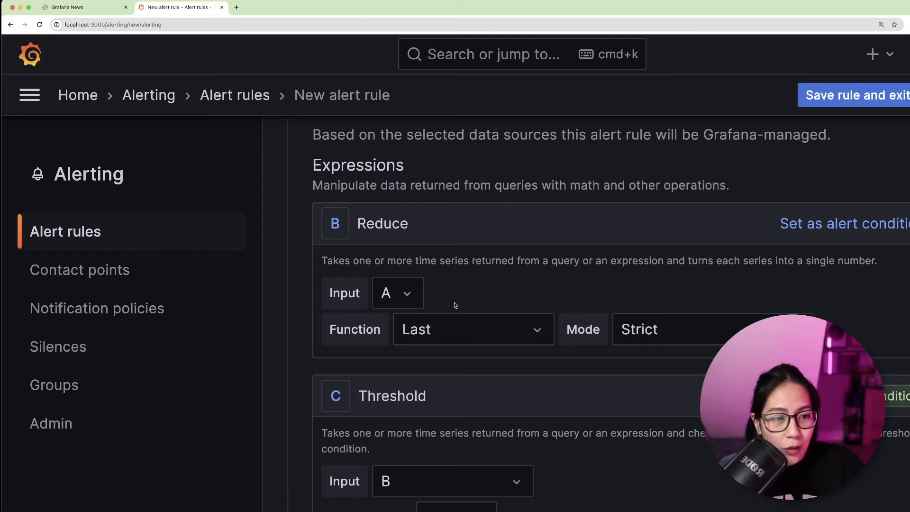
{"action": "scroll", "coordinate": [524, 342], "scroll_direction": "down", "scroll_amount": 4}
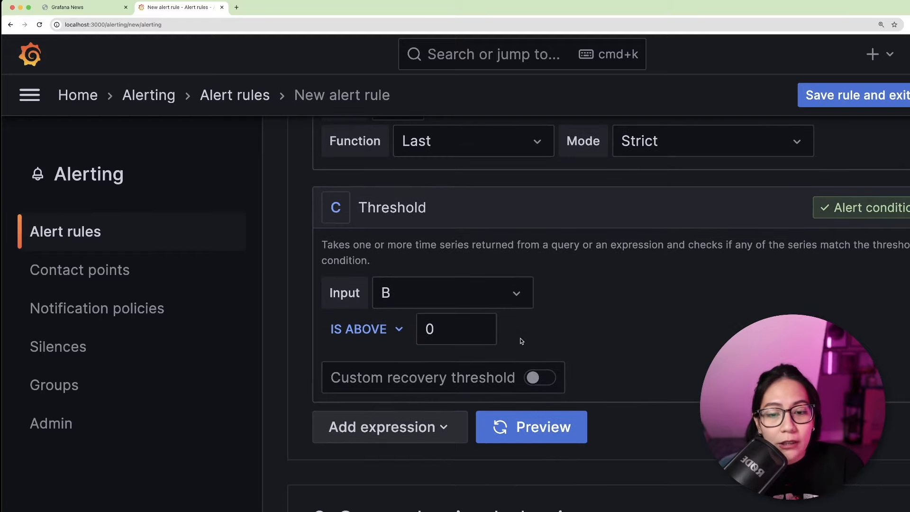
{"action": "scroll", "coordinate": [472, 286], "scroll_direction": "up", "scroll_amount": 1}
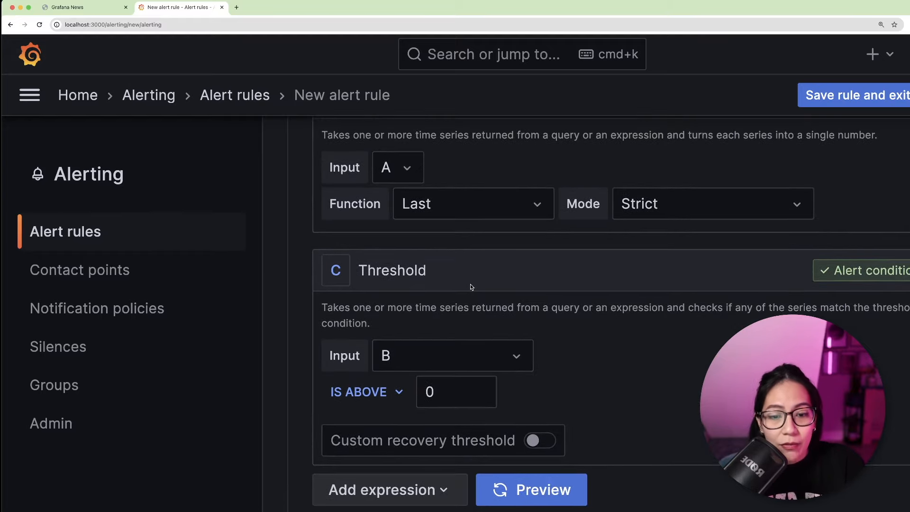
{"action": "scroll", "coordinate": [470, 284], "scroll_direction": "up", "scroll_amount": 1}
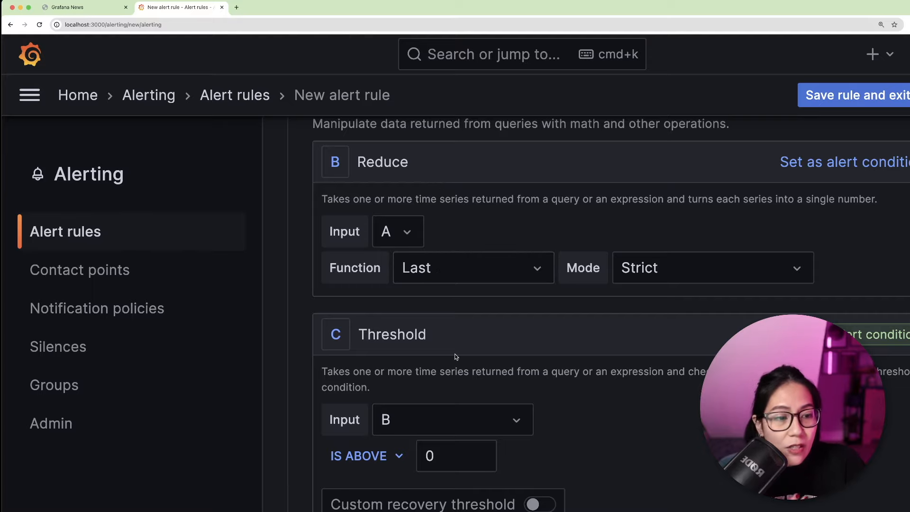
{"action": "scroll", "coordinate": [451, 336], "scroll_direction": "down", "scroll_amount": 4}
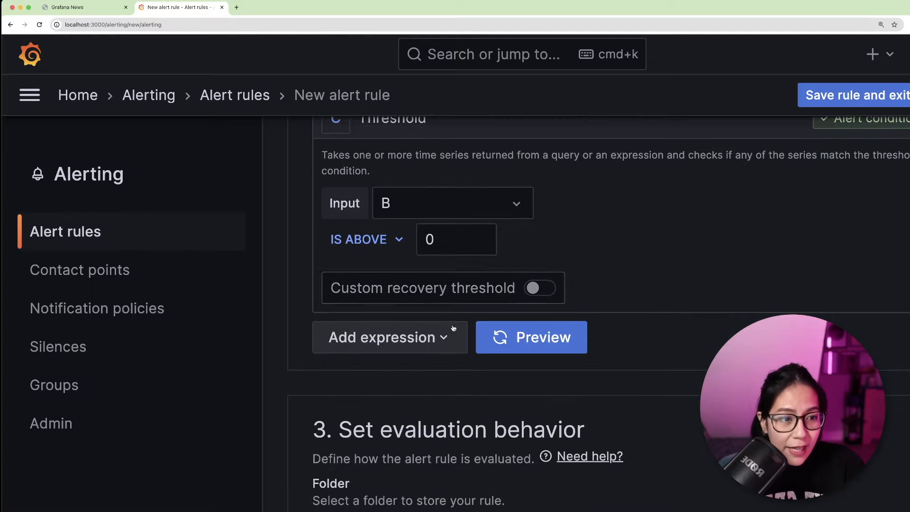
{"action": "left_click", "coordinate": [452, 245]}
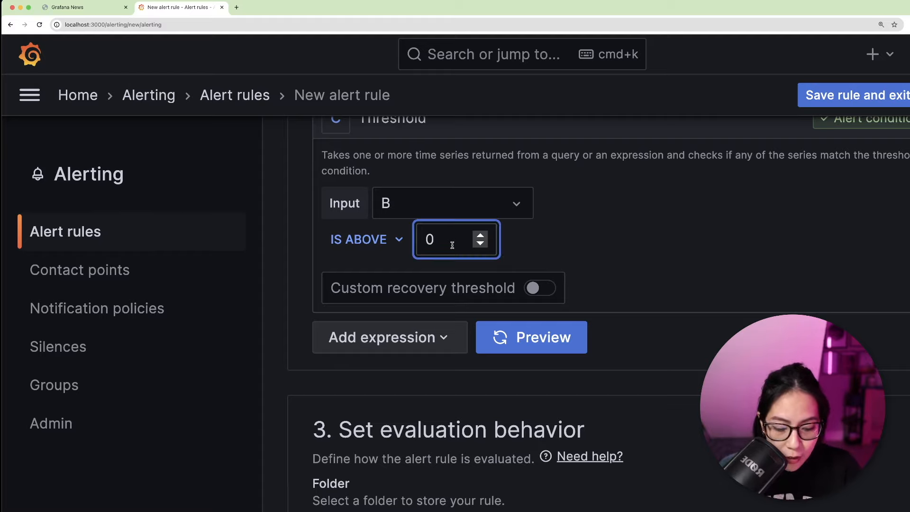
{"action": "type", "text": ".1"}
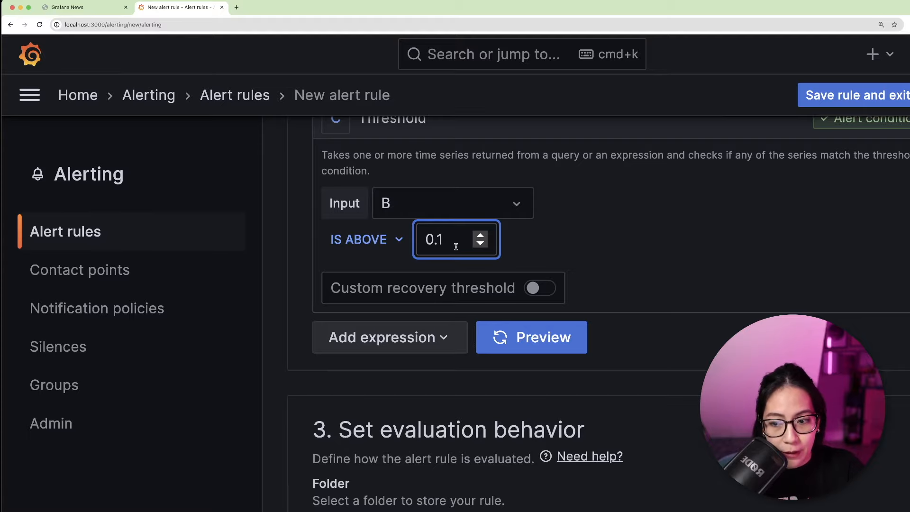
{"action": "left_click", "coordinate": [532, 337]}
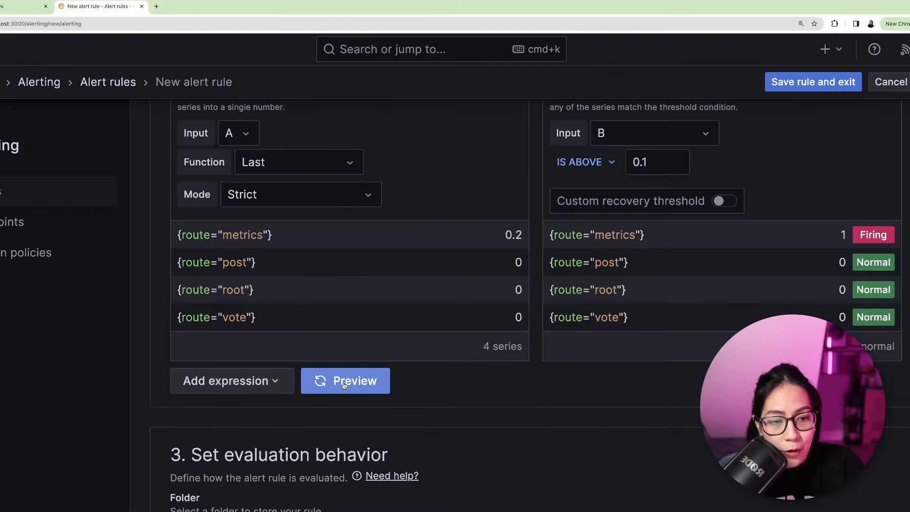
{"action": "left_click", "coordinate": [344, 382]}
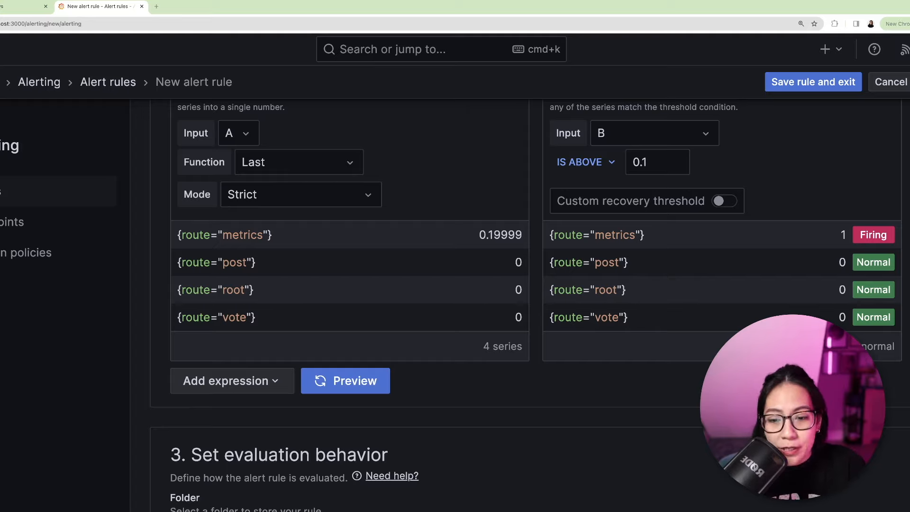
Step: Create a new folder named test to store the alert rule
{"action": "scroll", "coordinate": [130, 292], "scroll_direction": "down", "scroll_amount": 7}
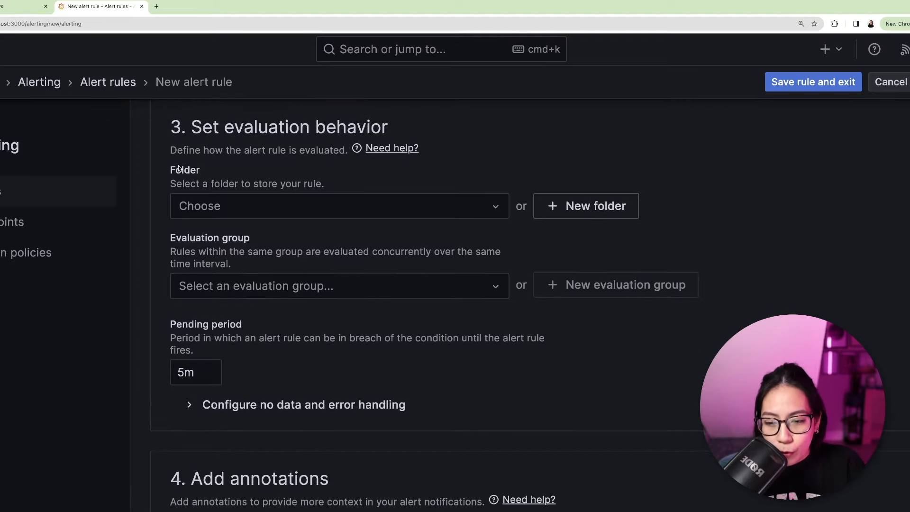
{"action": "left_click", "coordinate": [492, 205]}
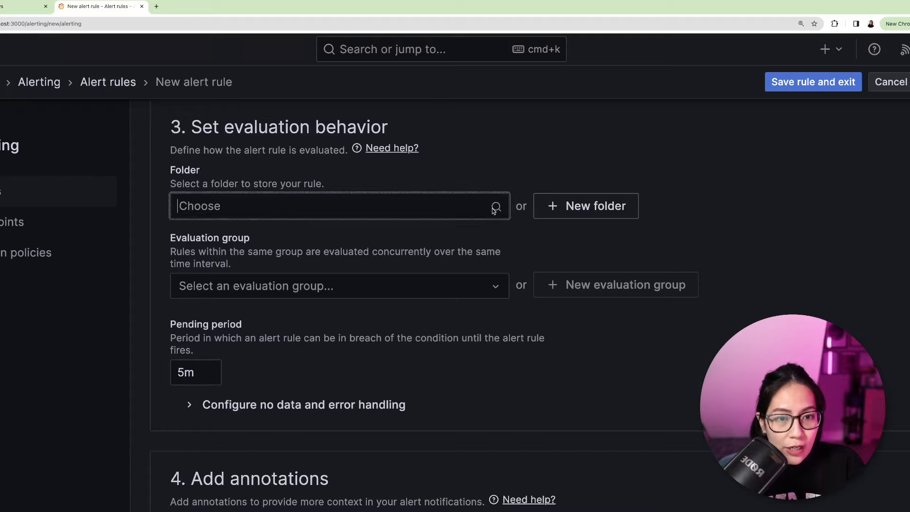
{"action": "left_click", "coordinate": [581, 211]}
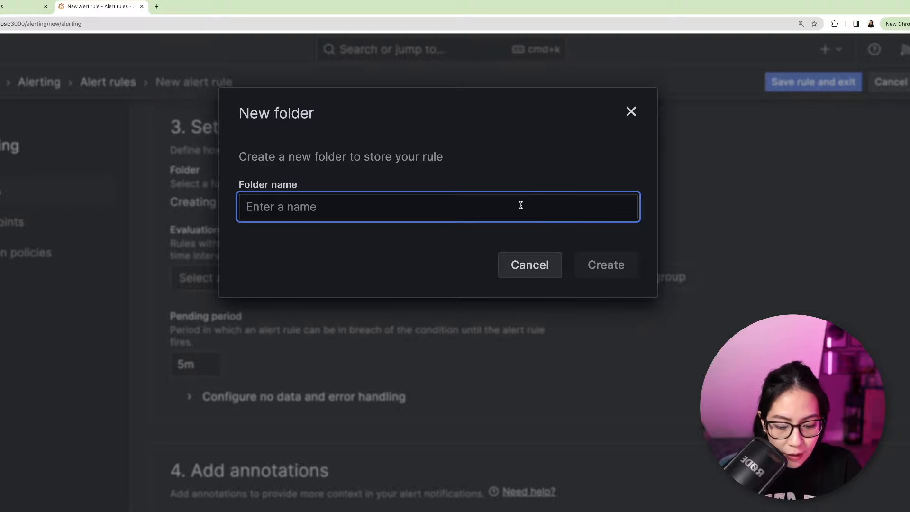
{"action": "type", "text": "test"}
{"action": "left_click", "coordinate": [609, 268]}
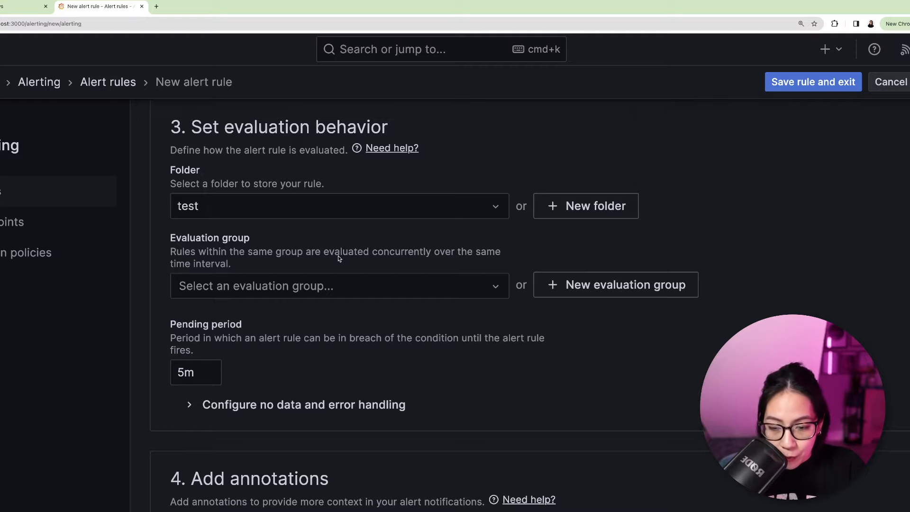
Step: Create a new evaluation group named test with an evaluation interval of 10s
{"action": "left_click", "coordinate": [570, 288]}
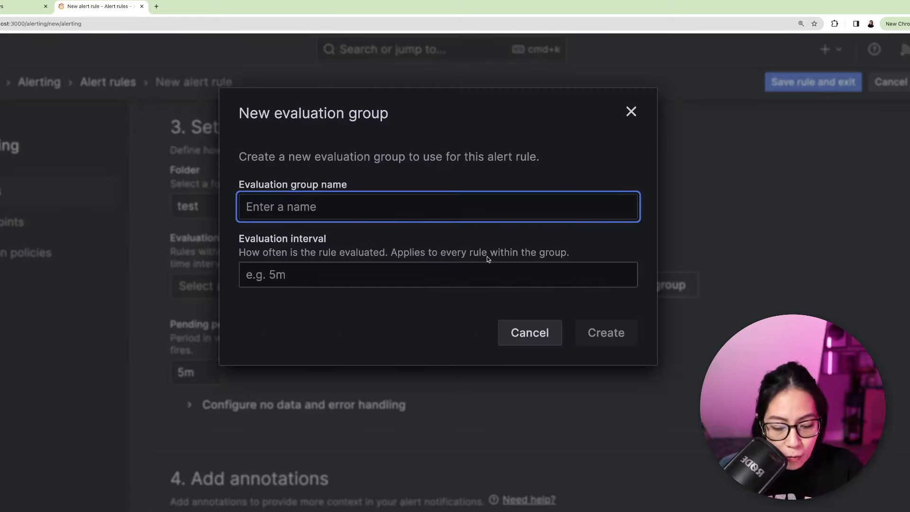
{"action": "type", "text": "test"}
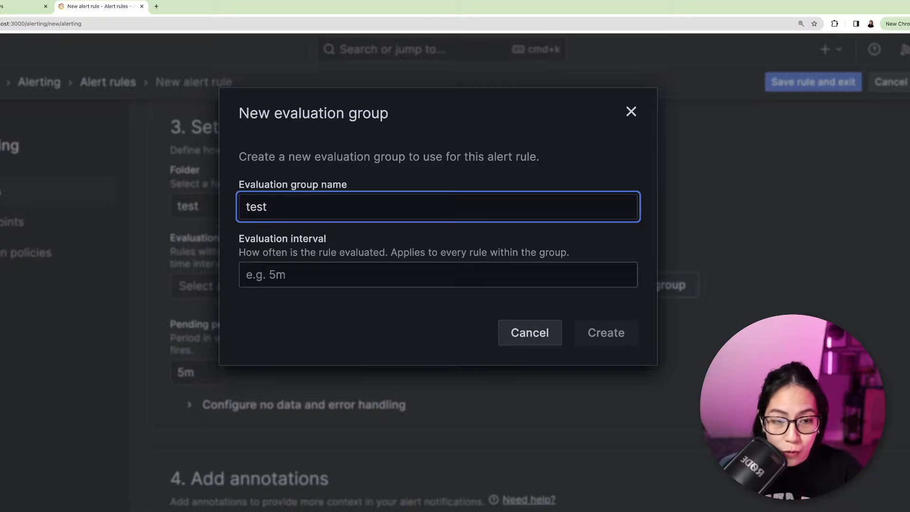
{"action": "left_click", "coordinate": [312, 272]}
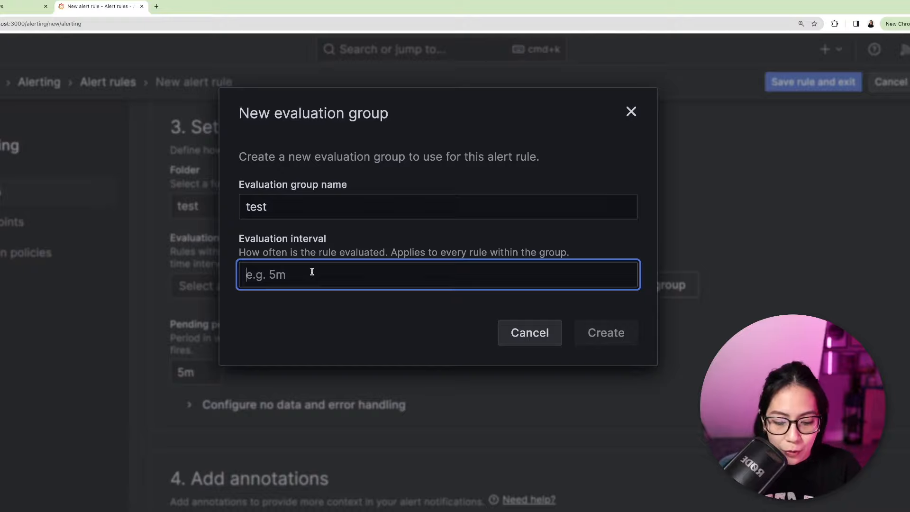
{"action": "type", "text": "10s"}
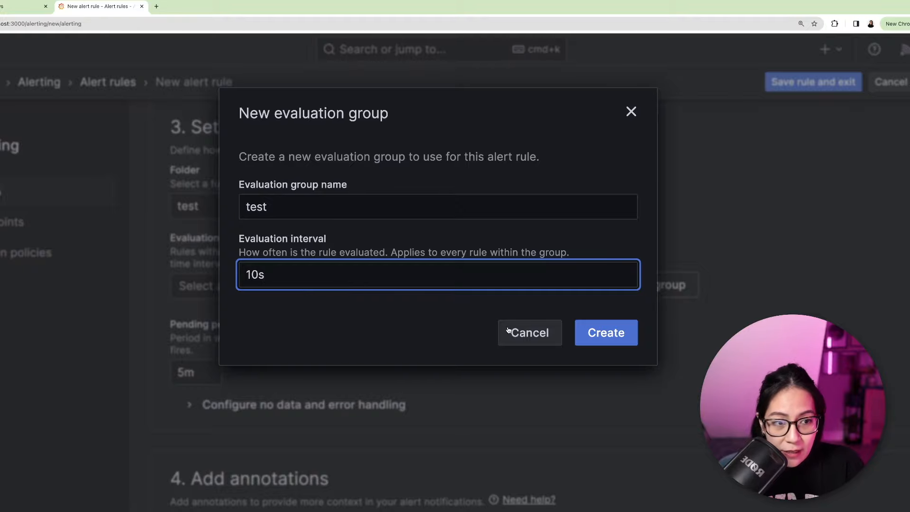
{"action": "key", "text": "Return"}
Step: Set the alert rule's pending period to 0 in the evaluation behavior
{"action": "double_click", "coordinate": [198, 394]}
{"action": "type", "text": "0"}
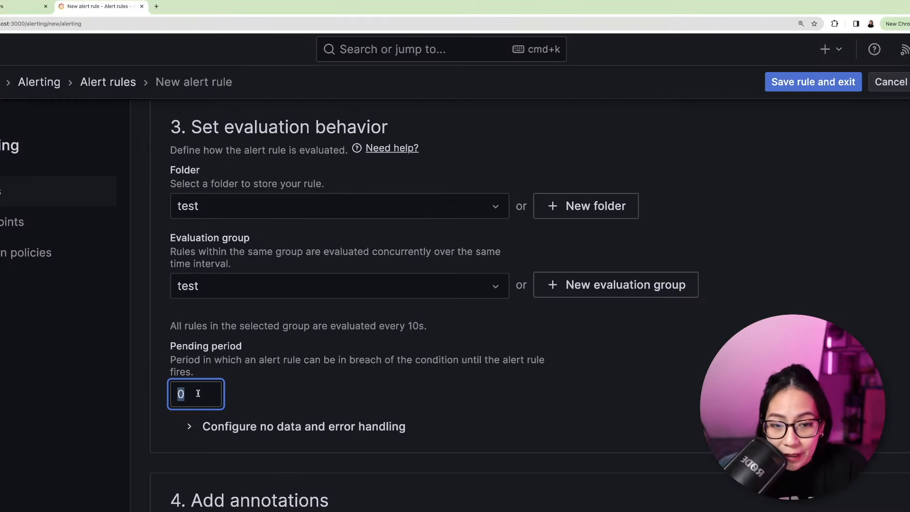
{"action": "scroll", "coordinate": [239, 381], "scroll_direction": "down", "scroll_amount": 1}
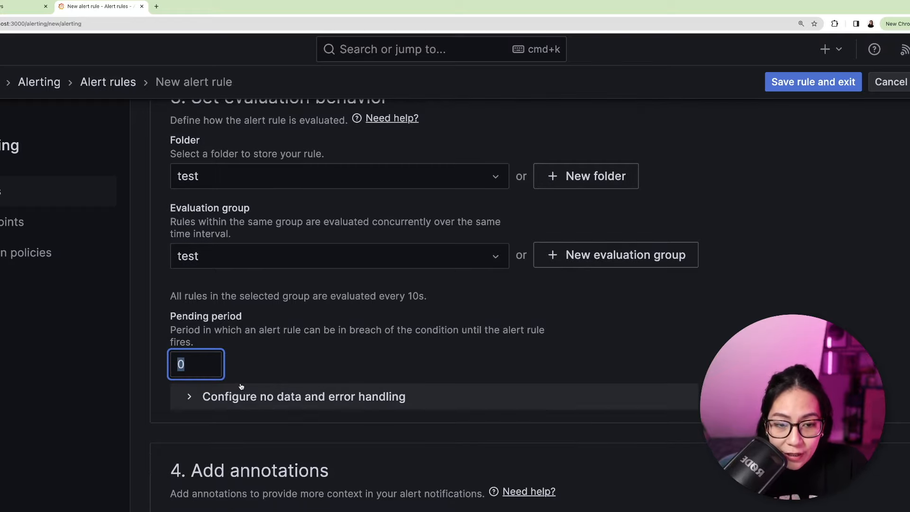
{"action": "scroll", "coordinate": [242, 389], "scroll_direction": "down", "scroll_amount": 4}
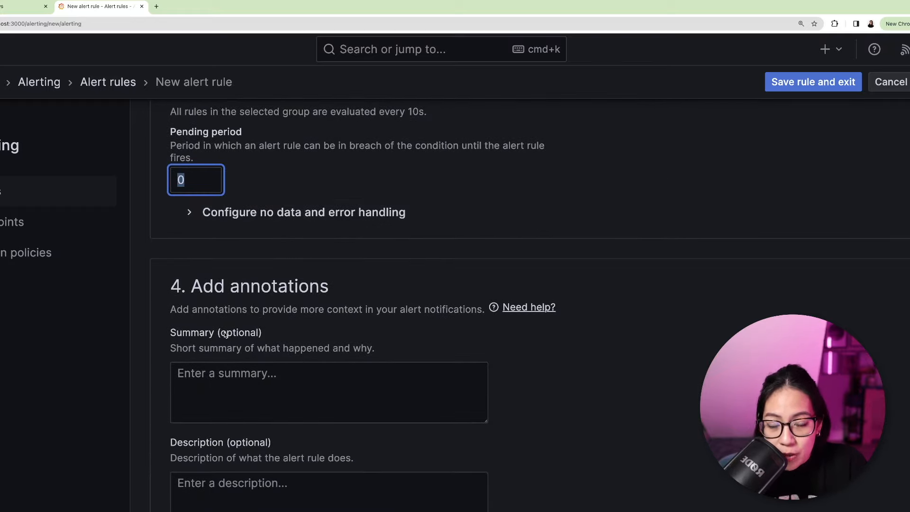
{"action": "scroll", "coordinate": [227, 329], "scroll_direction": "down", "scroll_amount": 5}
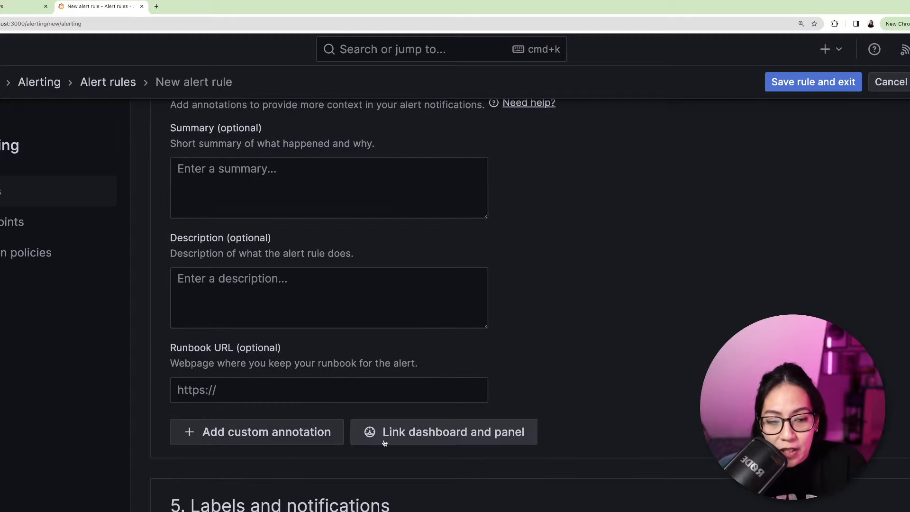
Step: Link the alert rule to the Traffic panel of the Grafana News dashboard, and save the rule
{"action": "left_click", "coordinate": [384, 443]}
{"action": "left_click", "coordinate": [252, 217]}
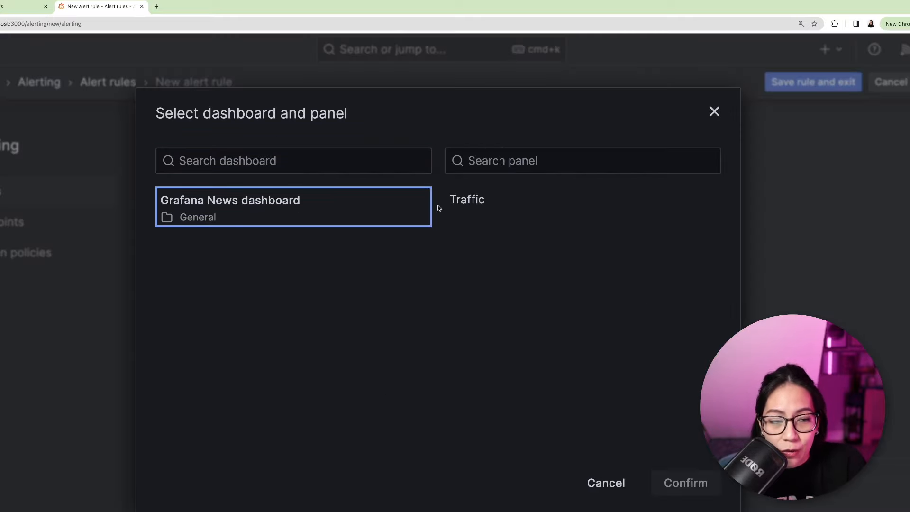
{"action": "left_click", "coordinate": [469, 205]}
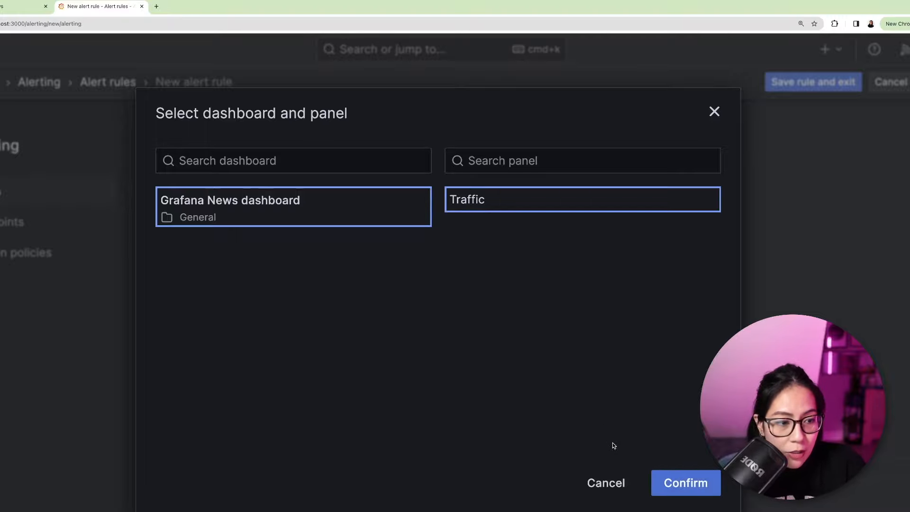
{"action": "left_click", "coordinate": [686, 483]}
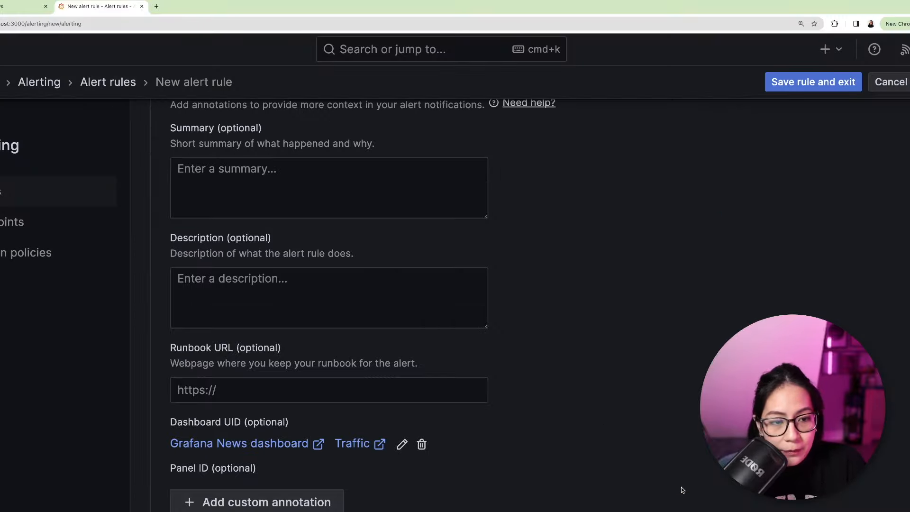
{"action": "left_click", "coordinate": [805, 89]}
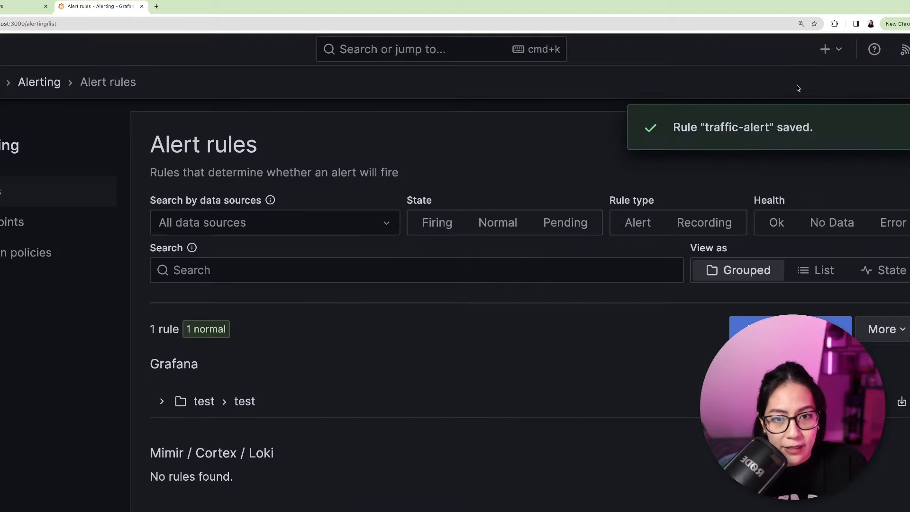
Step: Open the Grafana News dashboard and inspect the alert annotation on the Traffic panel
{"action": "left_click", "coordinate": [24, 83]}
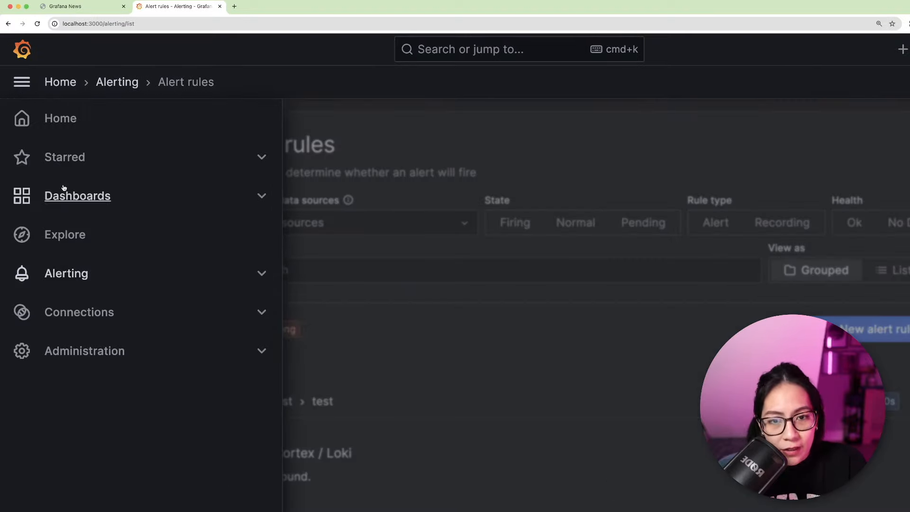
{"action": "left_click", "coordinate": [64, 190]}
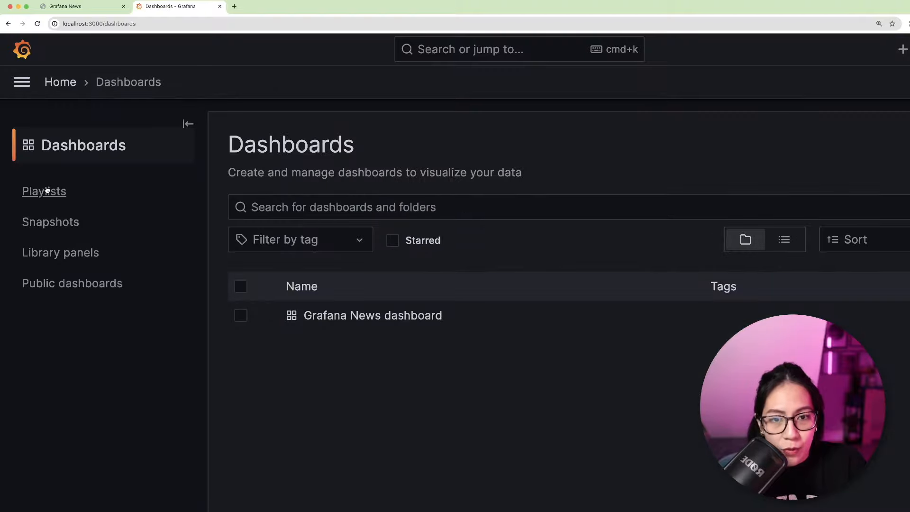
{"action": "left_click", "coordinate": [349, 317]}
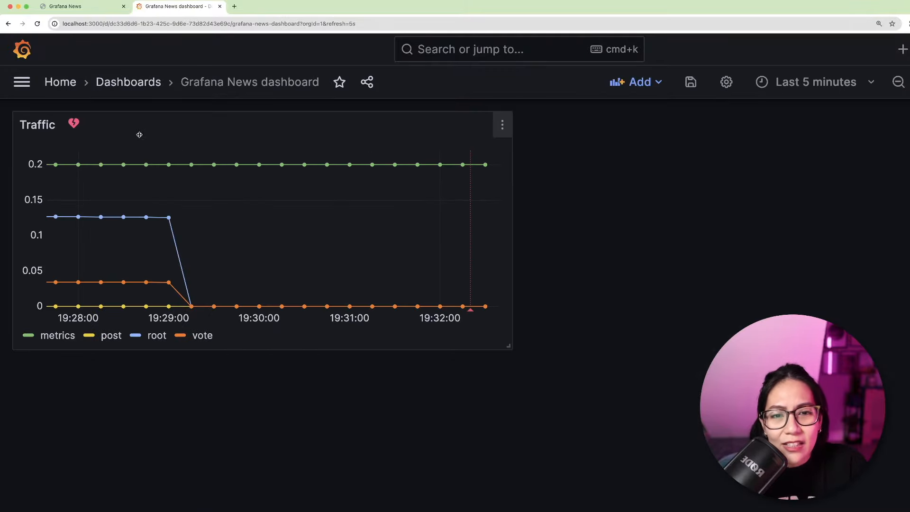
{"action": "mouse_move", "coordinate": [70, 129]}
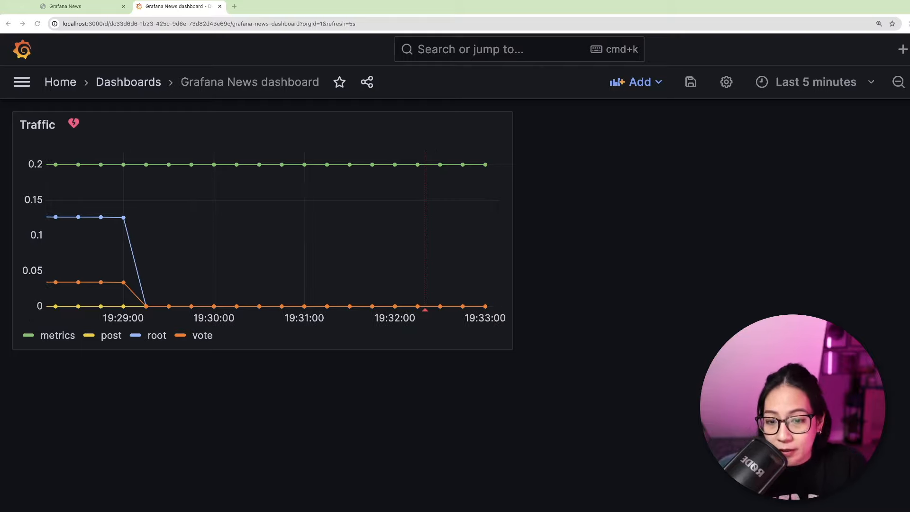
{"action": "mouse_move", "coordinate": [425, 313]}
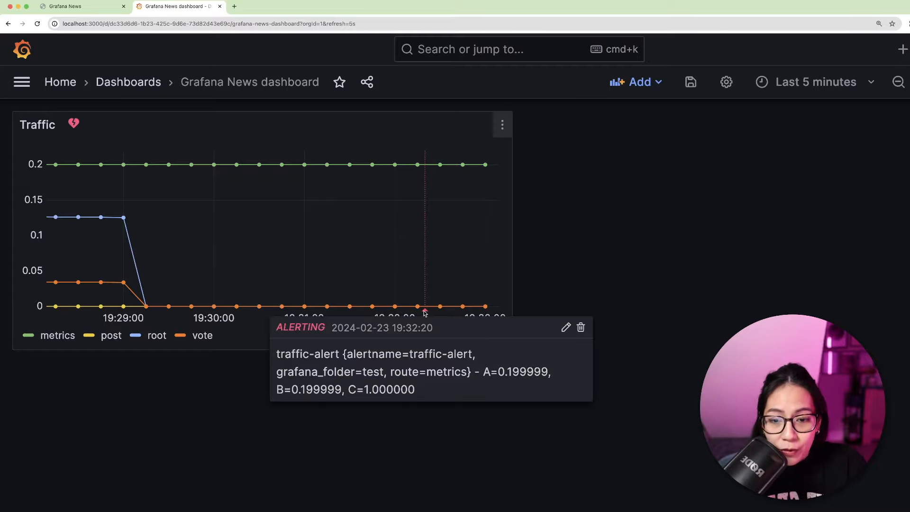